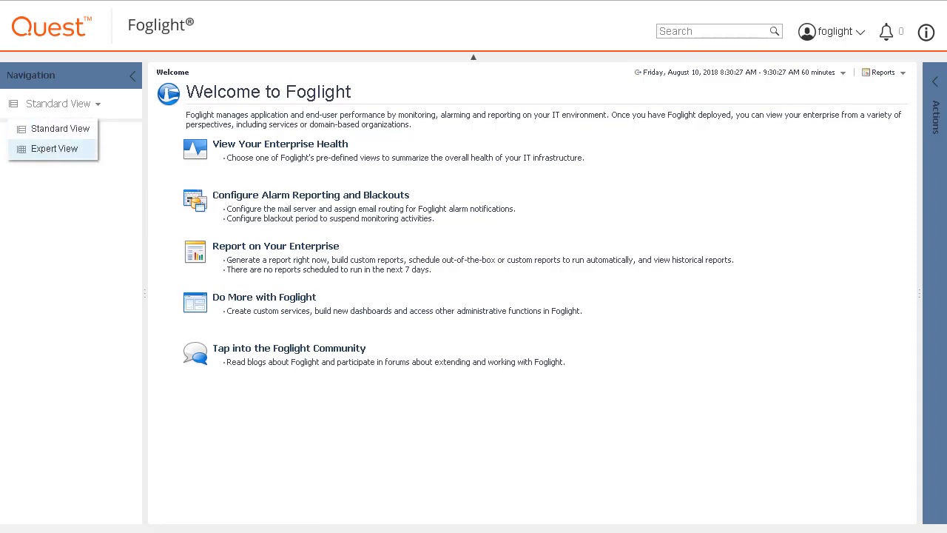
Step: Switch the navigation to Expert View and open the Cartridge Inventory dashboard under Administration
{"action": "left_click", "coordinate": [47, 148]}
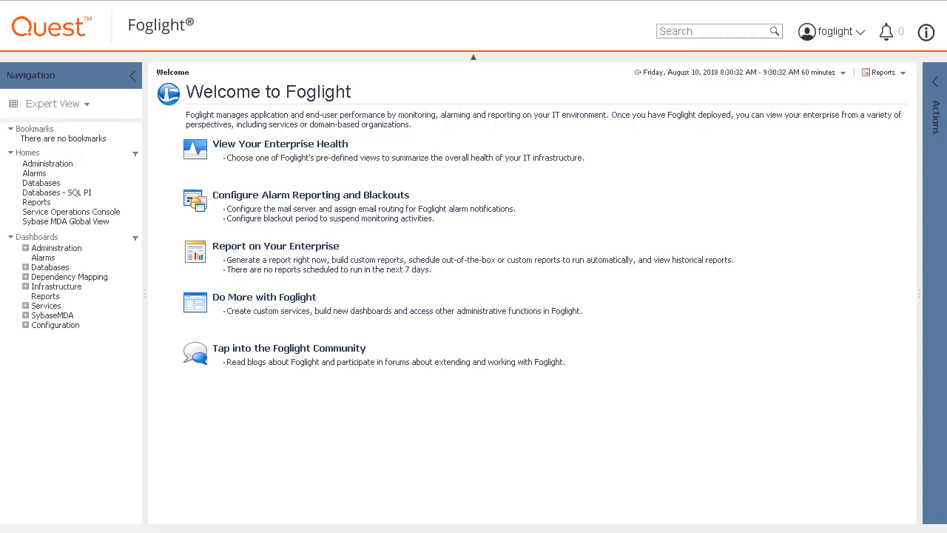
{"action": "left_click", "coordinate": [25, 248]}
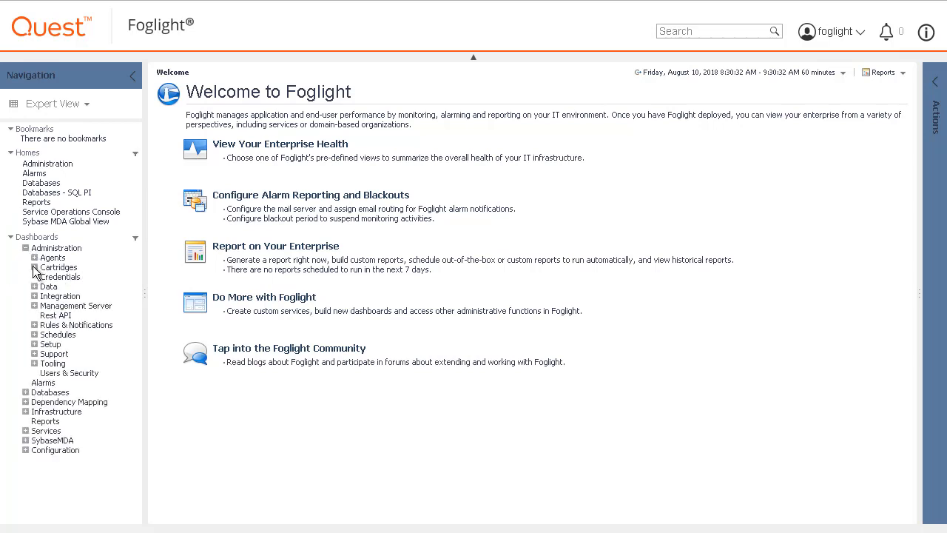
{"action": "left_click", "coordinate": [34, 267]}
{"action": "left_click", "coordinate": [80, 279]}
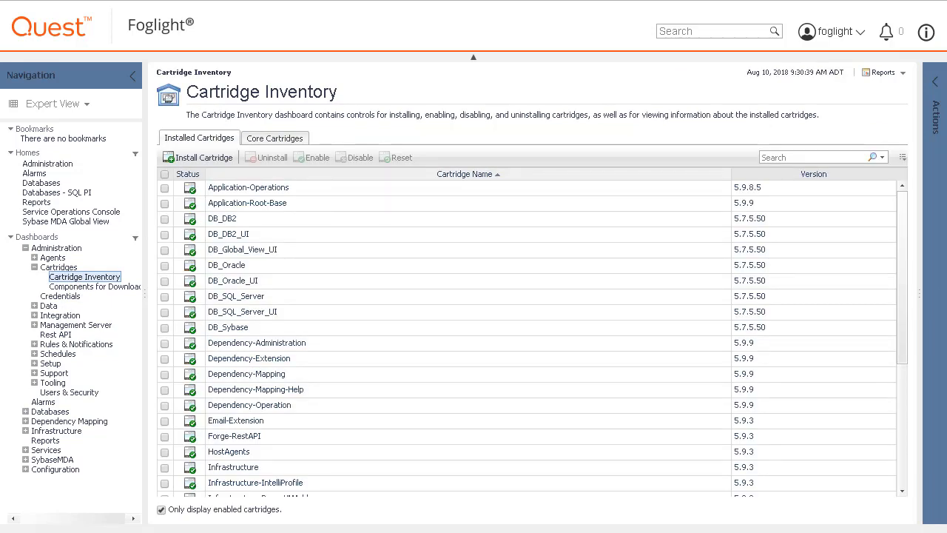
Step: Install the cartridge file PostgreSQLAgent-5_9_2_1.car from the Downloads folder with Enable on Install kept on
{"action": "left_click", "coordinate": [187, 158]}
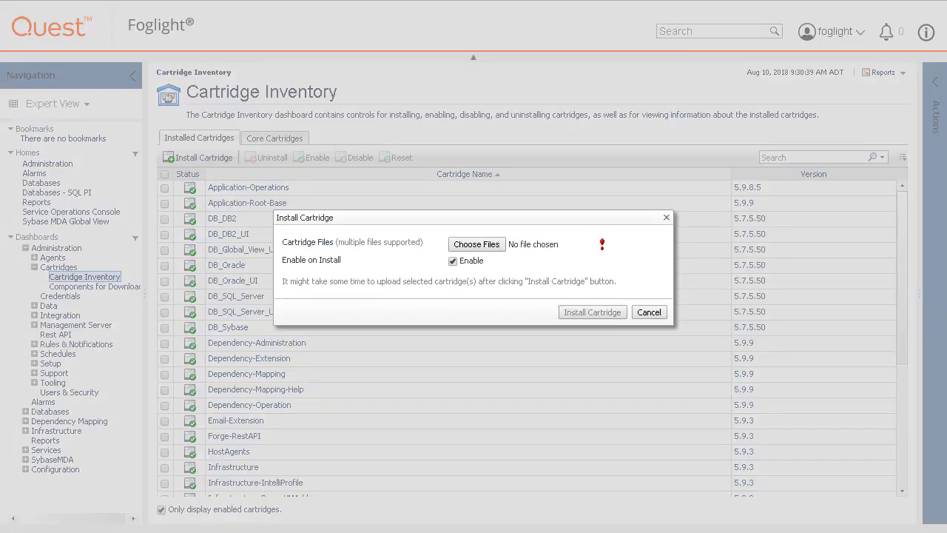
{"action": "left_click", "coordinate": [500, 250]}
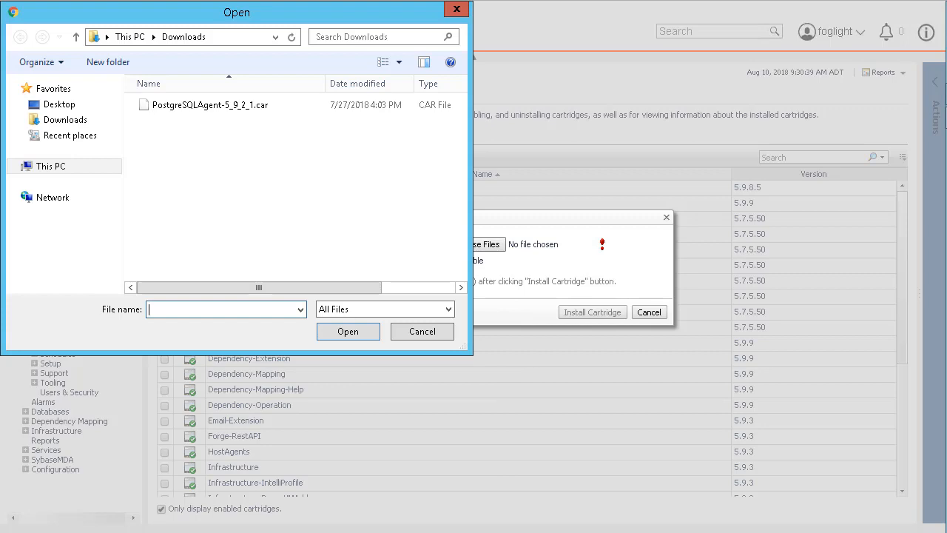
{"action": "double_click", "coordinate": [217, 105]}
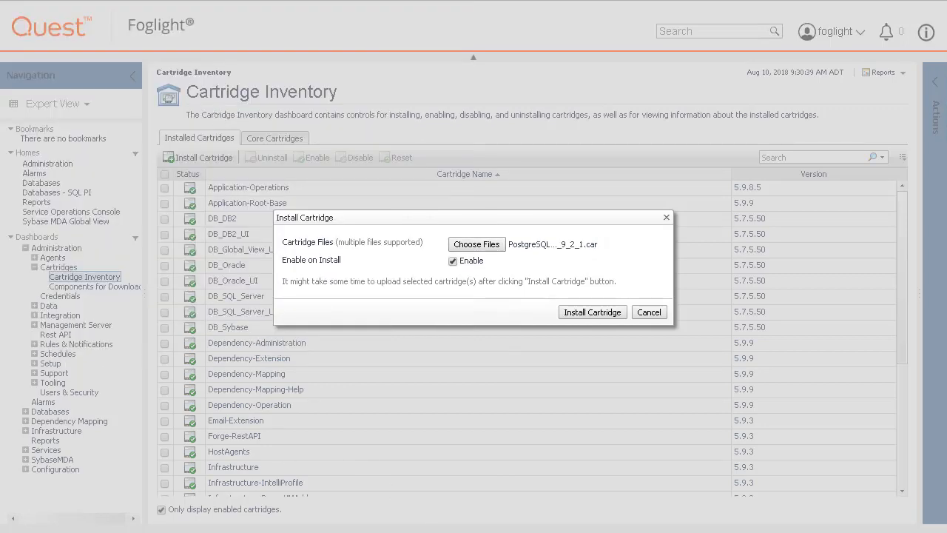
{"action": "left_click", "coordinate": [603, 313]}
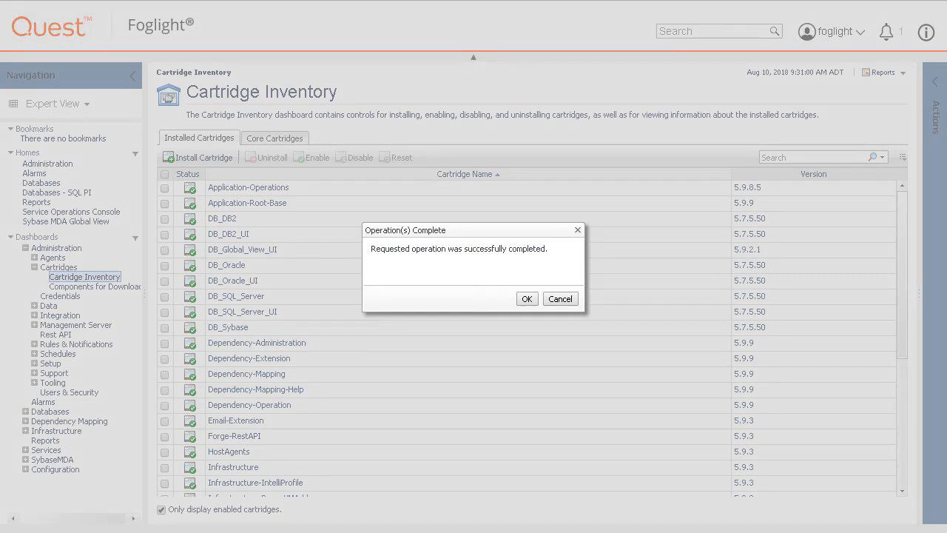
{"action": "left_click", "coordinate": [527, 299]}
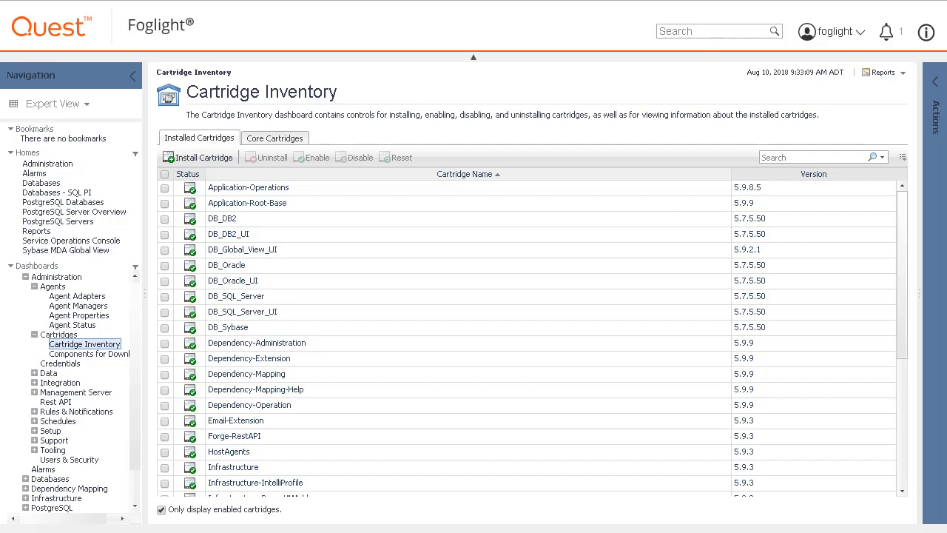
Step: From the Agent Status dashboard, deploy the PostgreSQLAgent package to the host monsma.foglight.ts.hal.ca.qsft
{"action": "left_click", "coordinate": [72, 325]}
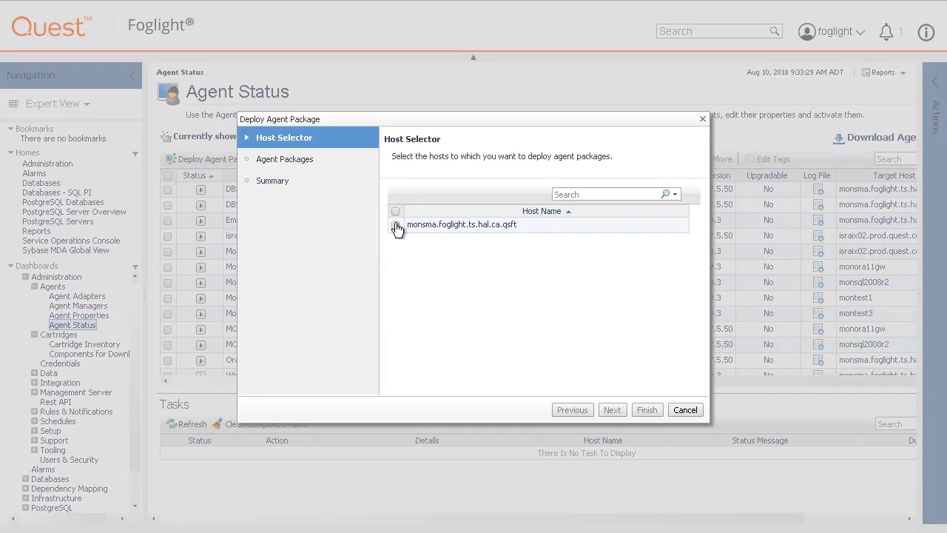
{"action": "left_click", "coordinate": [396, 225]}
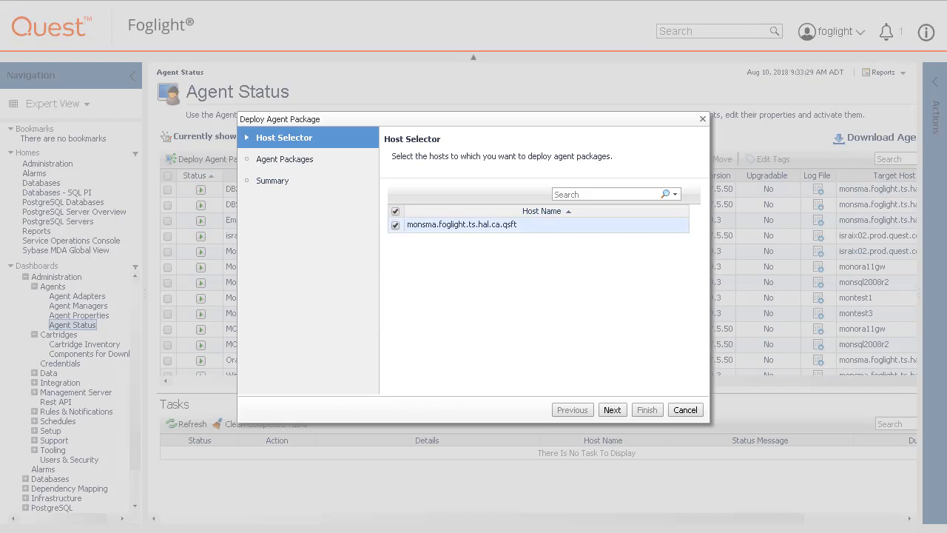
{"action": "left_click", "coordinate": [606, 408]}
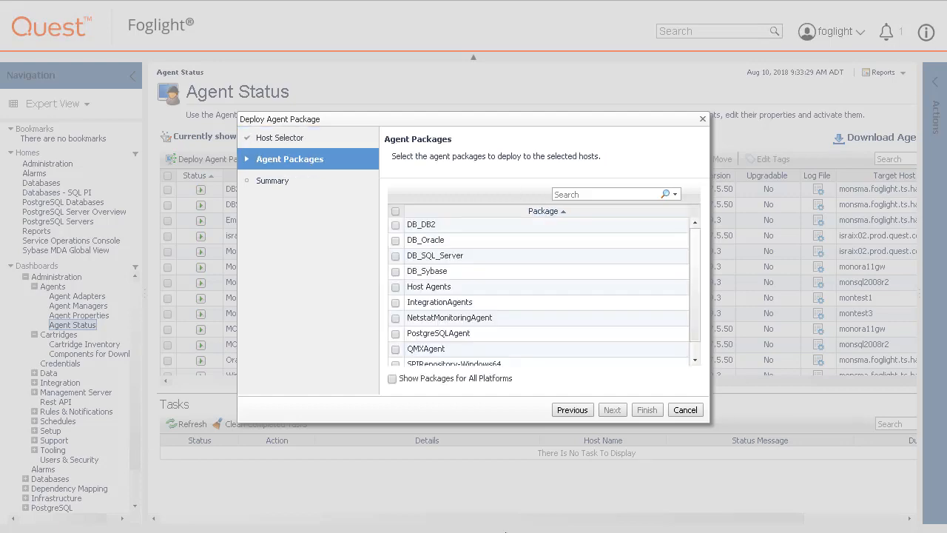
{"action": "left_click", "coordinate": [396, 333]}
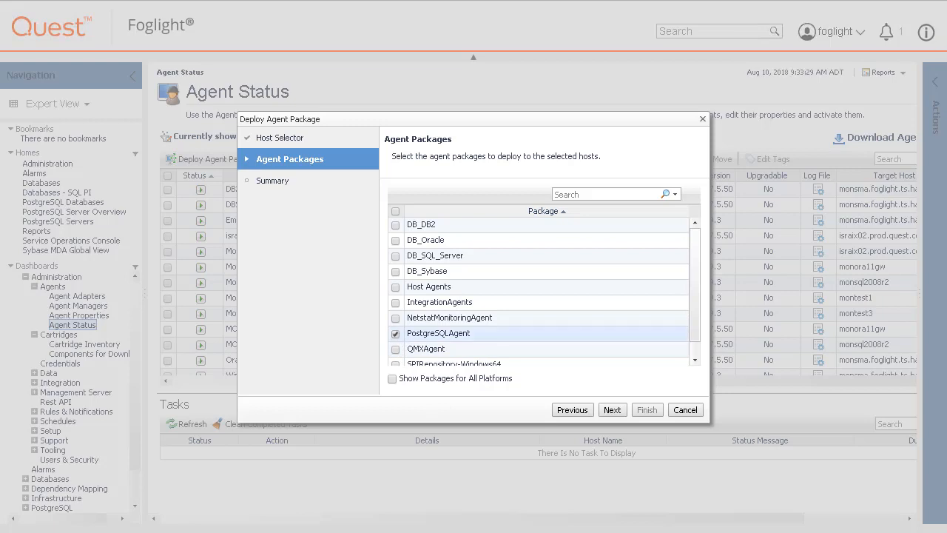
{"action": "left_click", "coordinate": [610, 410]}
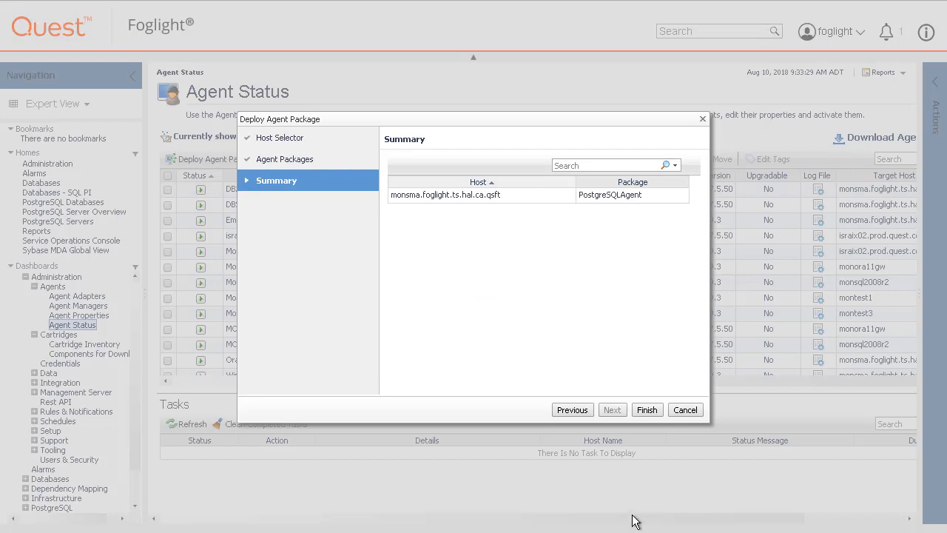
{"action": "left_click", "coordinate": [643, 408]}
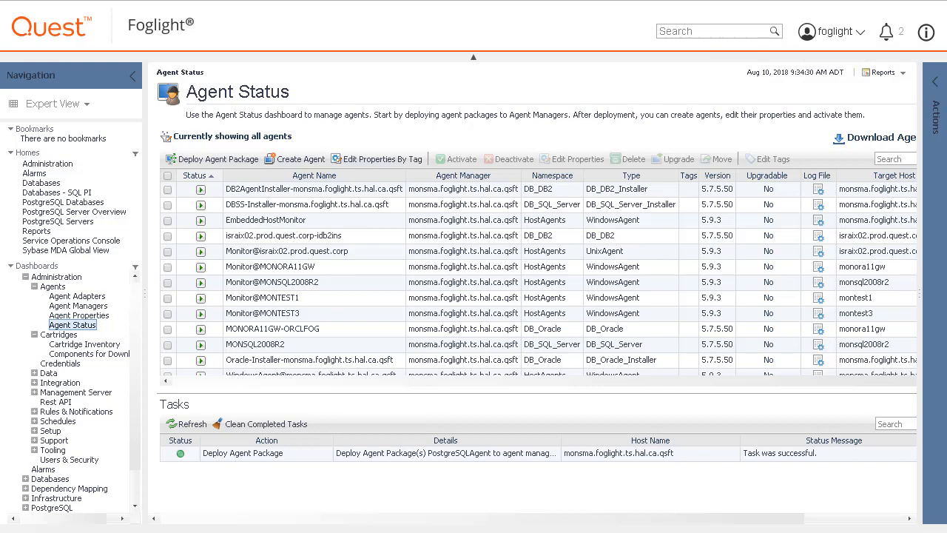
Step: Start creating an agent on the host monsma.foglight.ts.hal.ca.qsft with the agent type PostgreSQLAgent
{"action": "left_click", "coordinate": [284, 161]}
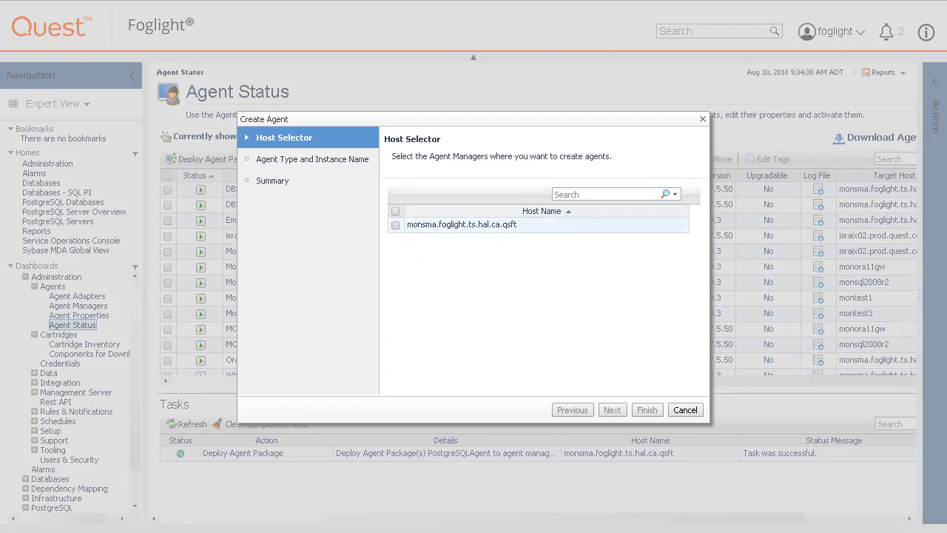
{"action": "left_click", "coordinate": [396, 225]}
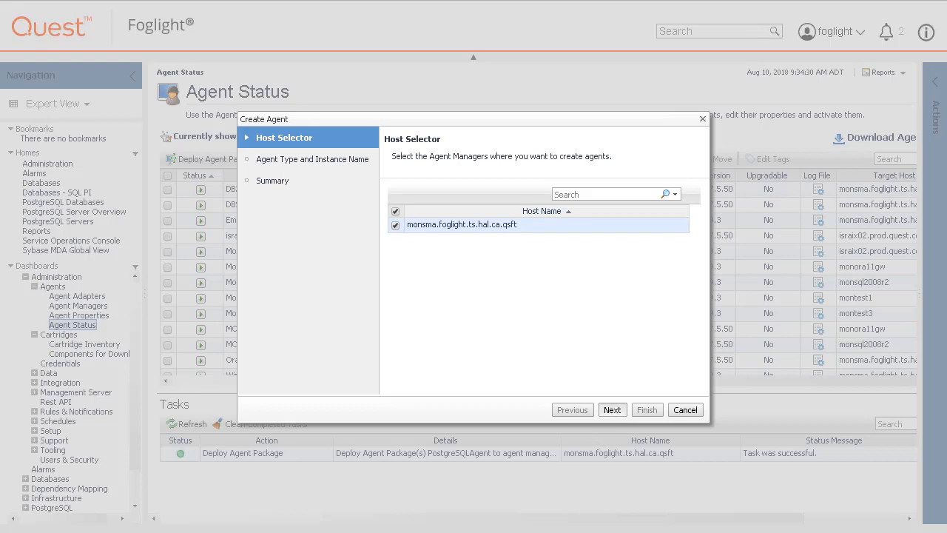
{"action": "left_click", "coordinate": [612, 410]}
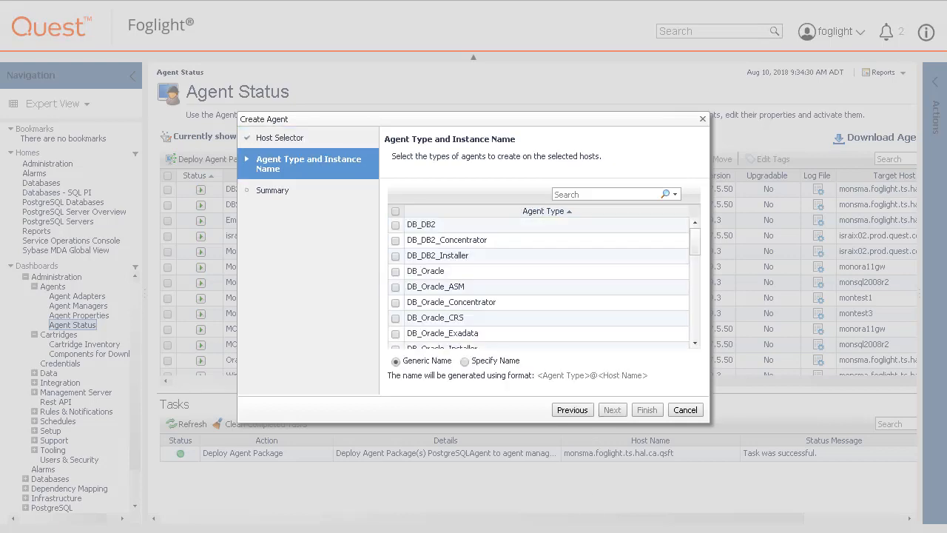
{"action": "left_click", "coordinate": [692, 323]}
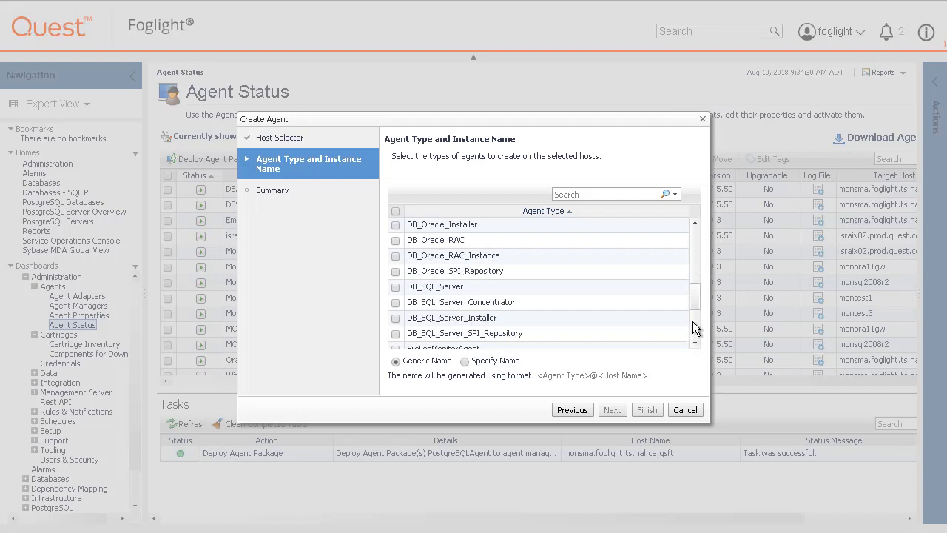
{"action": "left_click", "coordinate": [695, 329]}
{"action": "left_click", "coordinate": [396, 273]}
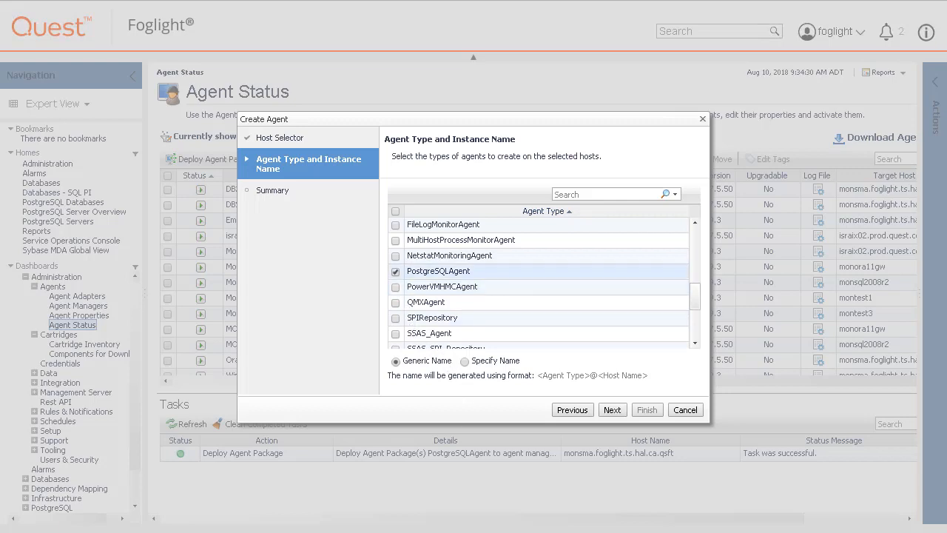
Step: Specify the agent instance name Postgresql@MONSMA and finish creating the agent
{"action": "left_click", "coordinate": [464, 361]}
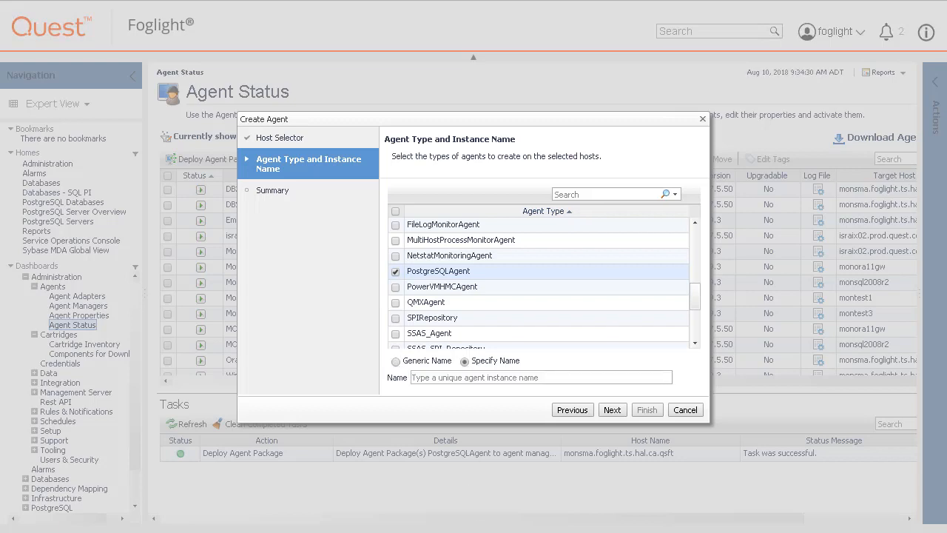
{"action": "left_click", "coordinate": [462, 376]}
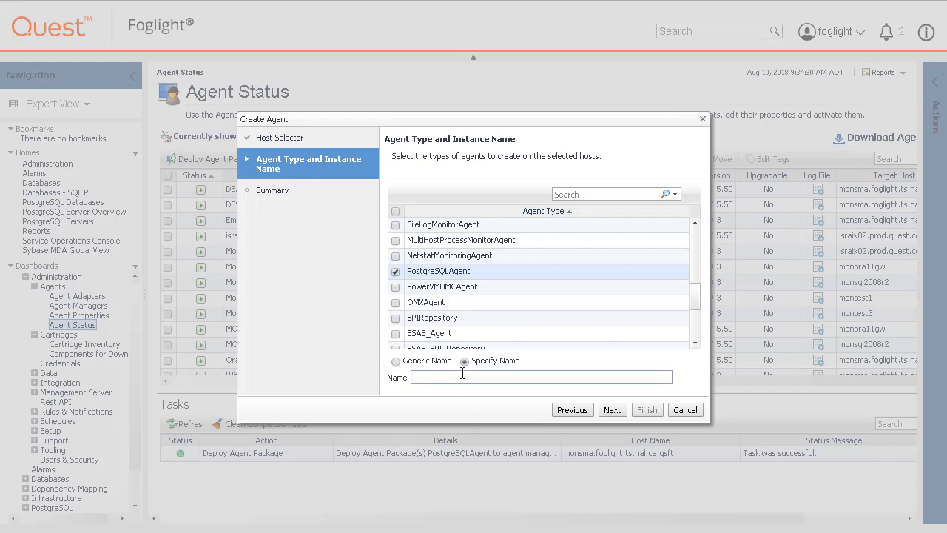
{"action": "type", "text": "Postgresql@MONSMA"}
{"action": "left_click", "coordinate": [613, 410]}
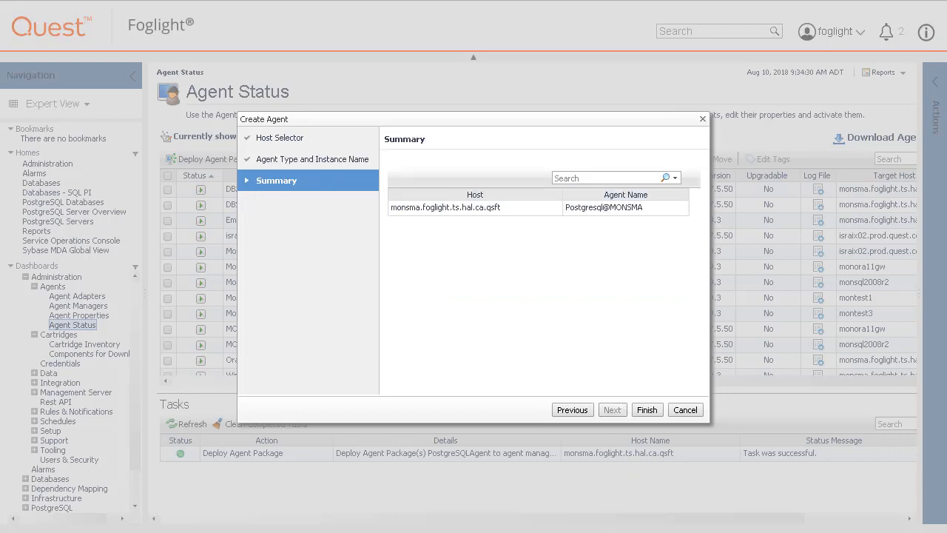
{"action": "left_click", "coordinate": [644, 409]}
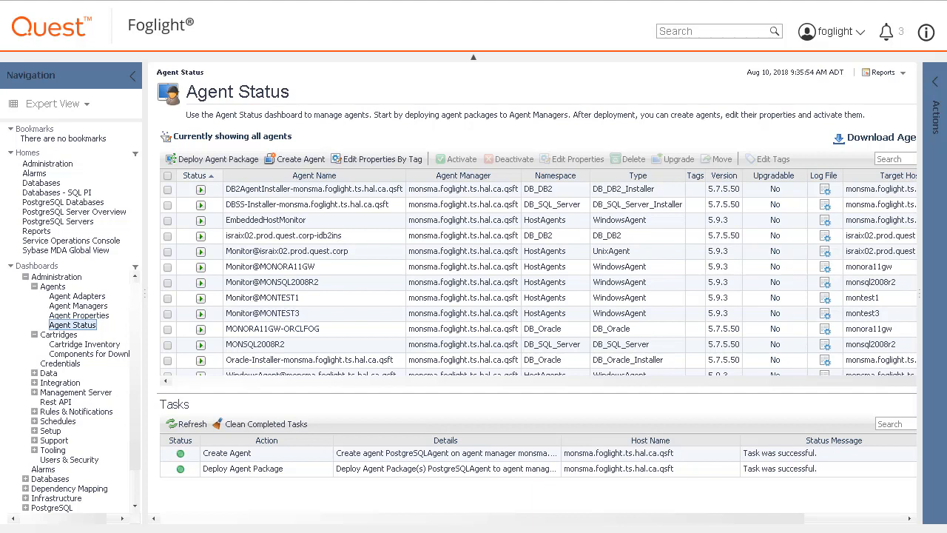
Step: Open the properties of the Postgresql@MONSMA agent for modification of this agent only
{"action": "scroll", "coordinate": [165, 370], "scroll_direction": "down", "scroll_amount": 2}
{"action": "left_click", "coordinate": [167, 360]}
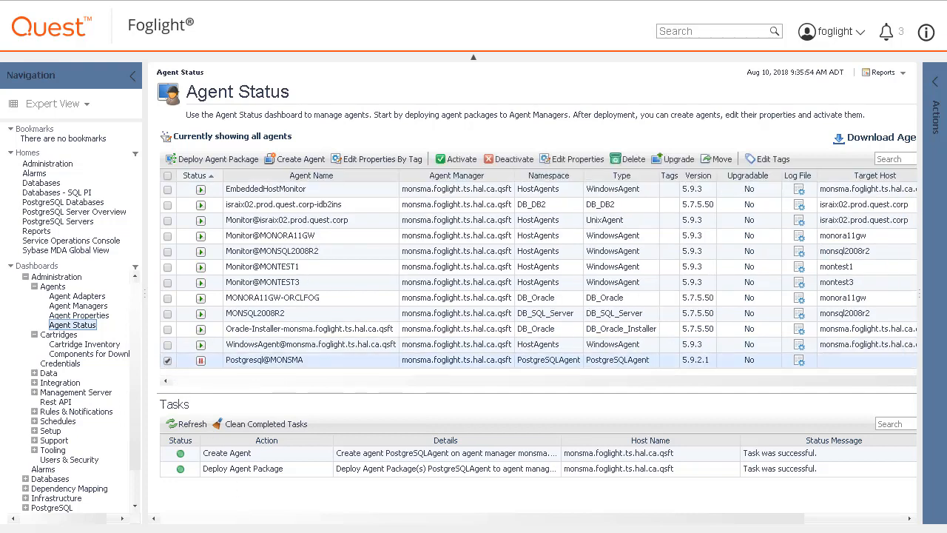
{"action": "left_click", "coordinate": [584, 160]}
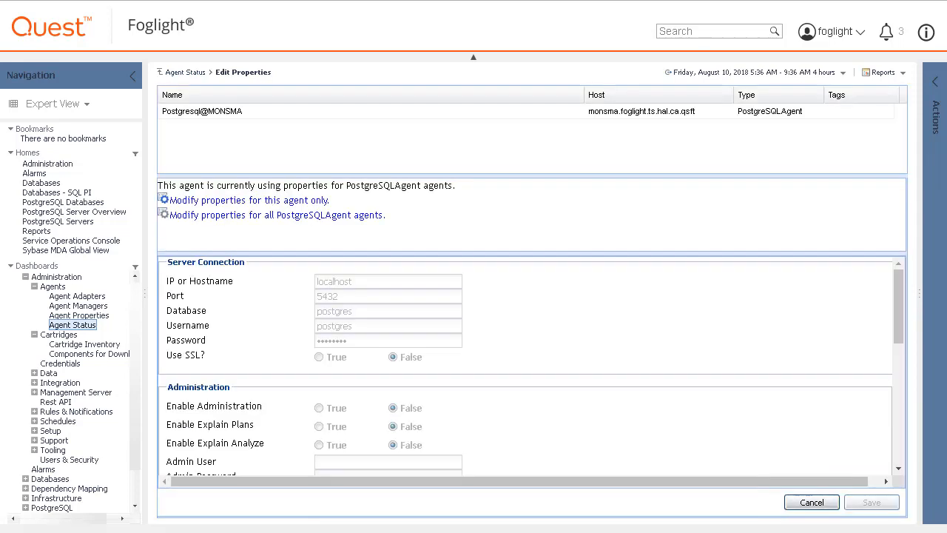
{"action": "left_click", "coordinate": [320, 206]}
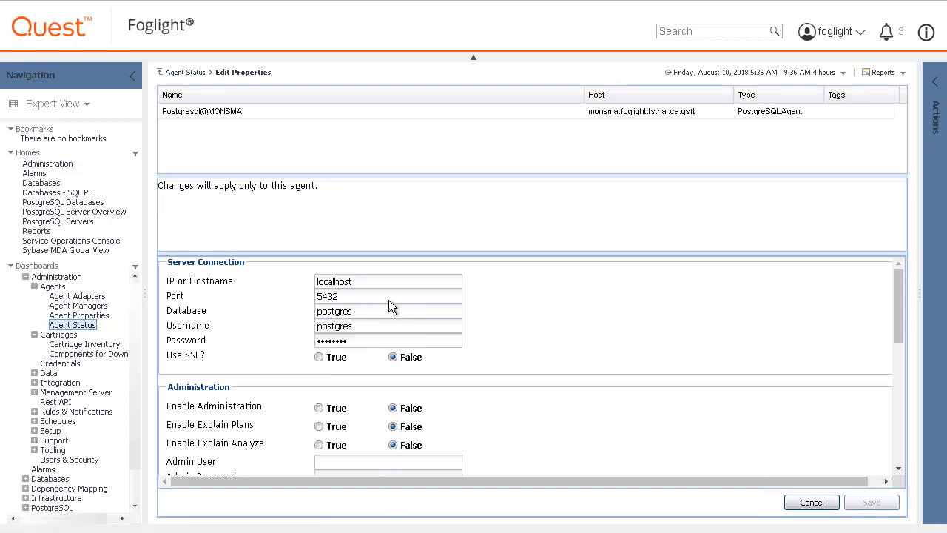
Step: Set the IP or Hostname of the agent's server connection to MONSMA
{"action": "left_click_drag", "start_coordinate": [372, 283], "coordinate": [300, 288]}
{"action": "type", "text": "M"}
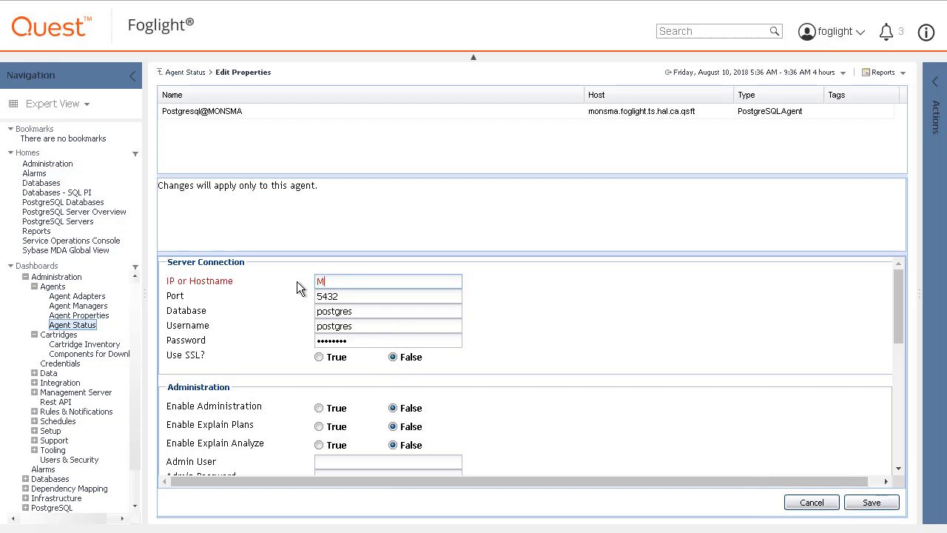
{"action": "type", "text": "ONSMA"}
Step: Set the server connection's username to foguser and enter the database account password
{"action": "left_click", "coordinate": [367, 326]}
{"action": "left_click_drag", "start_coordinate": [349, 326], "coordinate": [282, 324]}
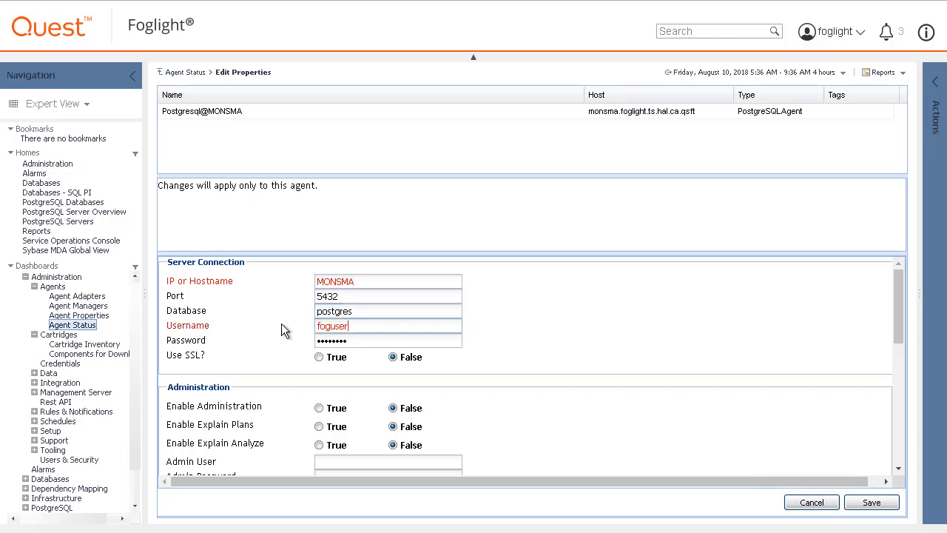
{"action": "key", "text": "Tab"}
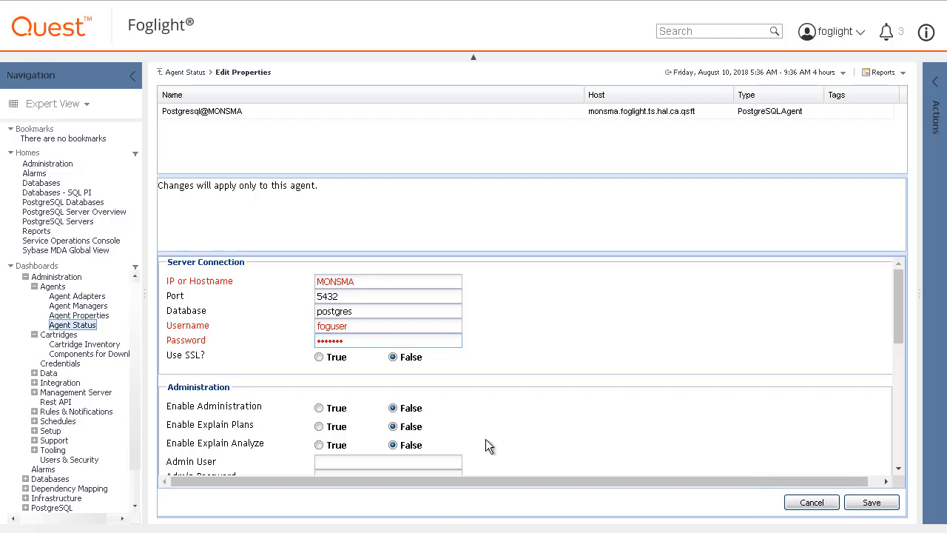
Step: Set Enable Administration, Enable Explain Plans and Enable Explain Analyze to True for the agent
{"action": "scroll", "coordinate": [485, 417], "scroll_direction": "down", "scroll_amount": 3}
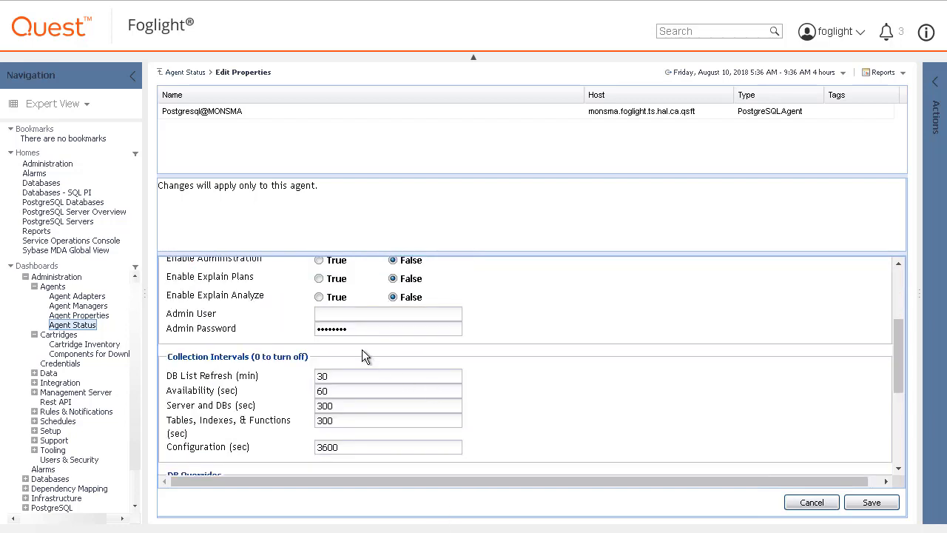
{"action": "scroll", "coordinate": [362, 349], "scroll_direction": "up", "scroll_amount": 2}
{"action": "left_click", "coordinate": [318, 334]}
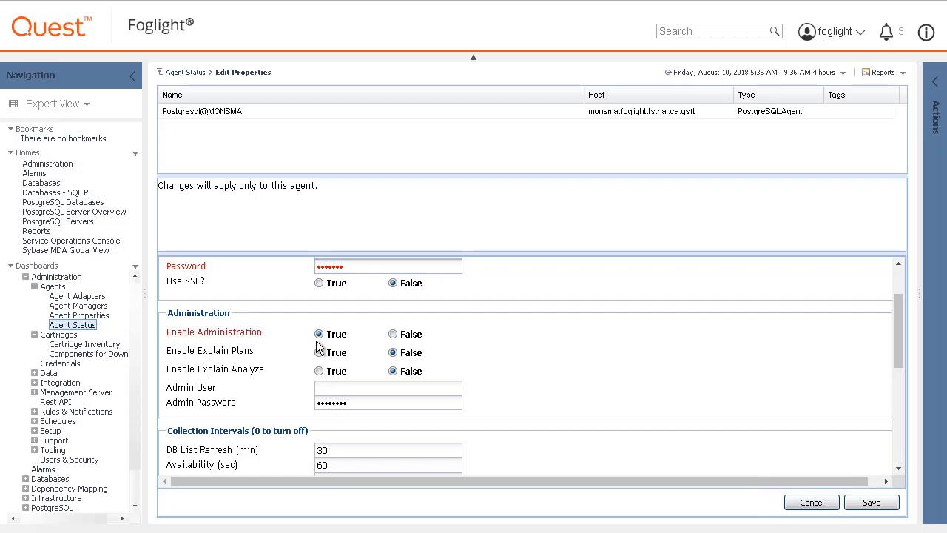
{"action": "left_click", "coordinate": [319, 351]}
{"action": "left_click", "coordinate": [320, 371]}
Step: Set the Admin User to foguser and enter the admin password in the agent's administration properties
{"action": "left_click", "coordinate": [325, 388]}
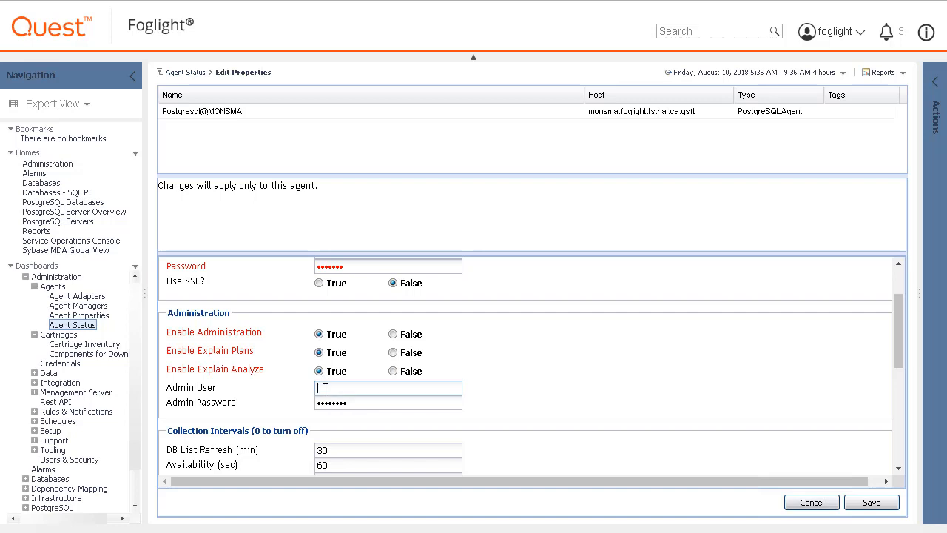
{"action": "type", "text": "foguser"}
{"action": "key", "text": "Tab"}
{"action": "type", "text": "•••••••"}
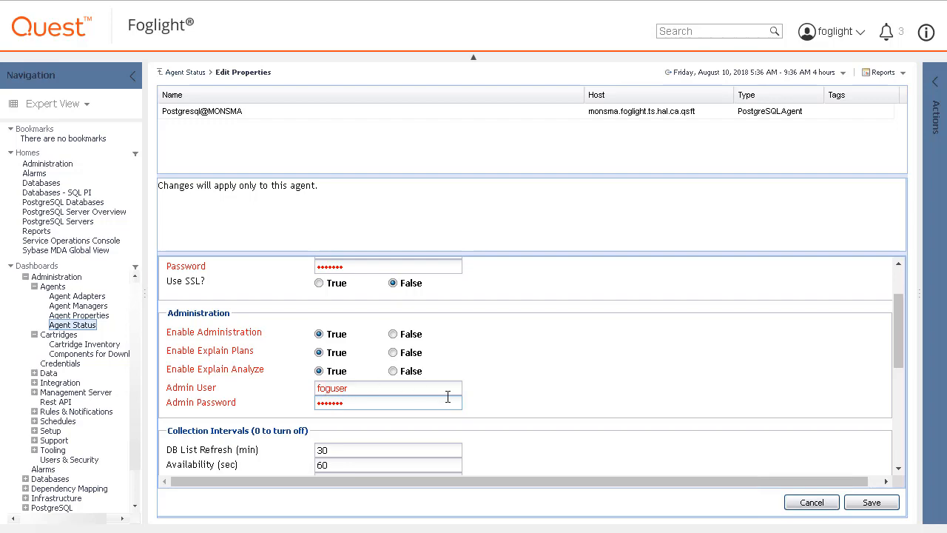
{"action": "scroll", "coordinate": [496, 404], "scroll_direction": "down", "scroll_amount": 4}
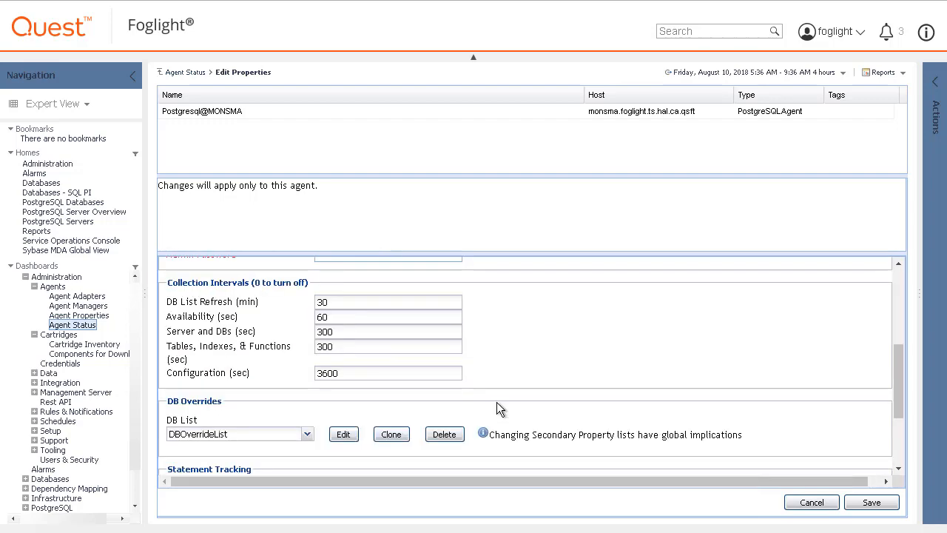
Step: Review the collection intervals, DB overrides and statement tracking settings, and save the private properties of the Postgresql@MONSMA agent
{"action": "scroll", "coordinate": [496, 409], "scroll_direction": "down", "scroll_amount": 2}
{"action": "scroll", "coordinate": [501, 409], "scroll_direction": "down", "scroll_amount": 2}
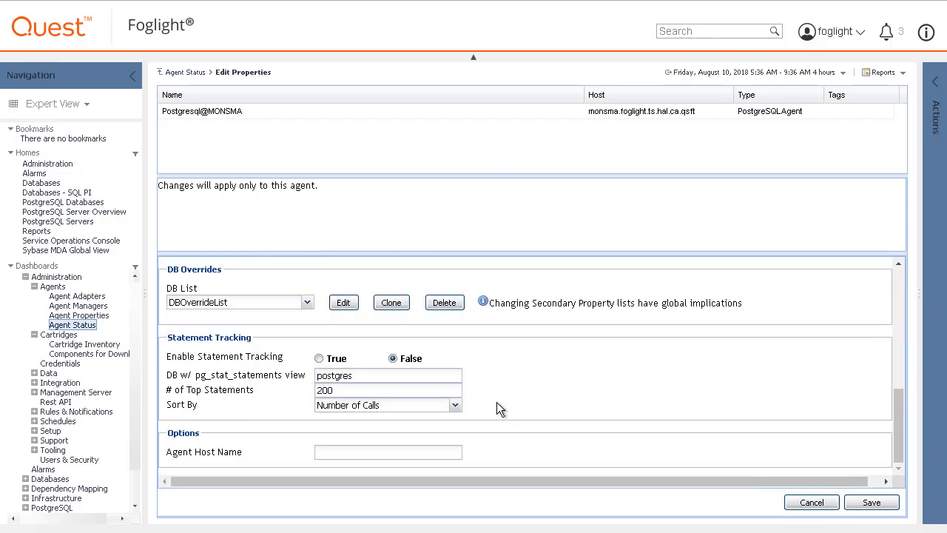
{"action": "left_click", "coordinate": [872, 503]}
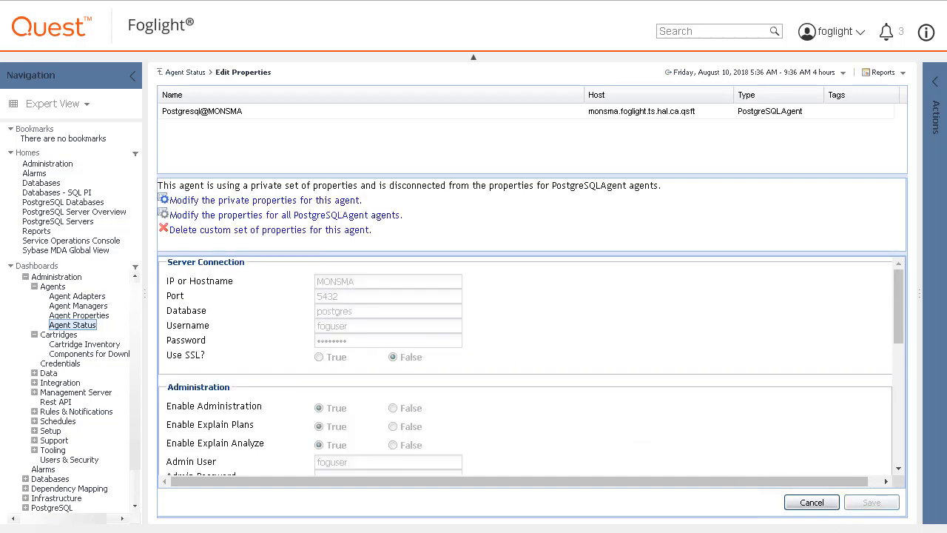
Step: Return to the Agent Status dashboard and activate the Postgresql@MONSMA agent
{"action": "left_click", "coordinate": [185, 71]}
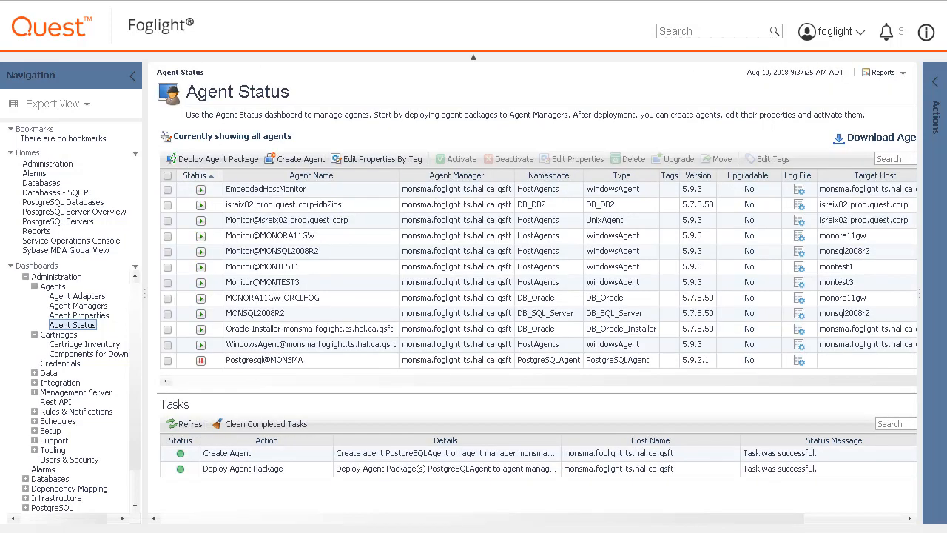
{"action": "left_click", "coordinate": [168, 360]}
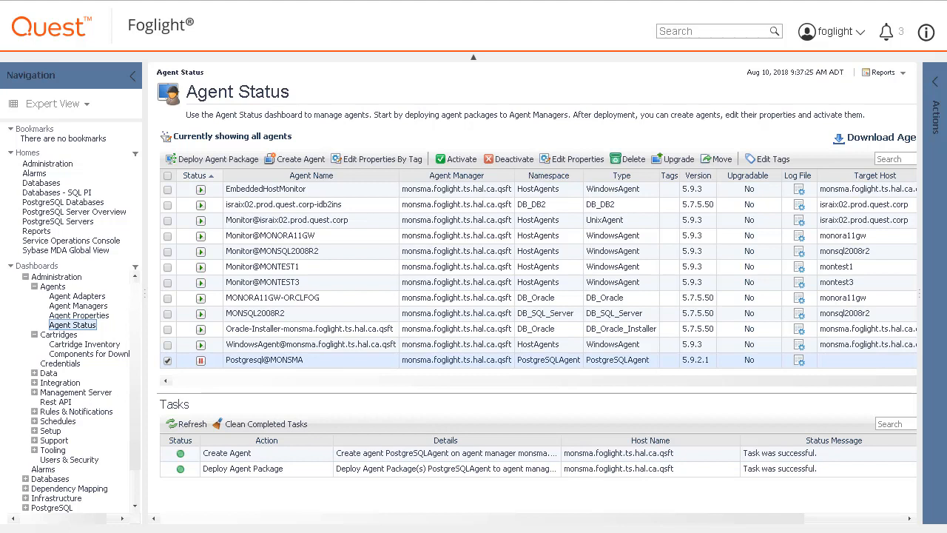
{"action": "left_click", "coordinate": [456, 158]}
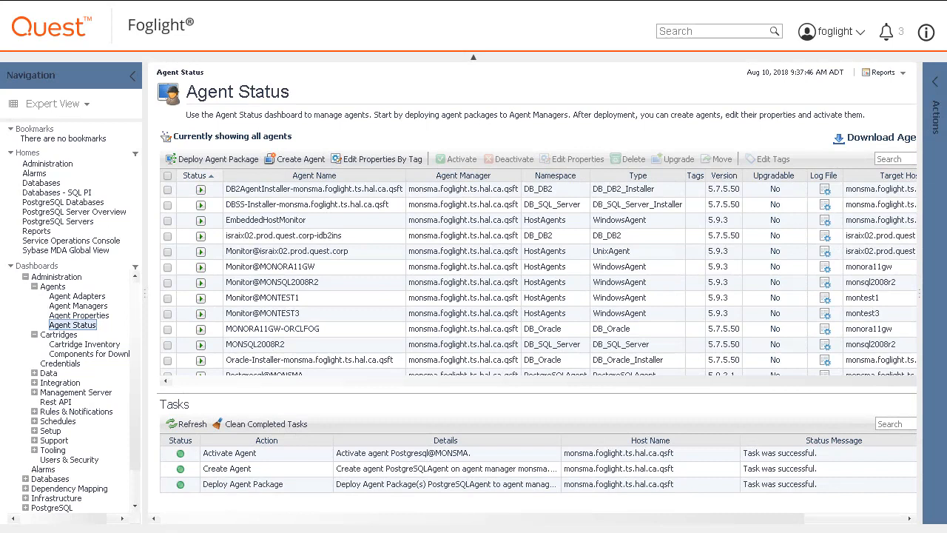
Step: View all monitored instances on the Databases dashboard and open the PostgreSQL Server Overview dashboard
{"action": "left_click", "coordinate": [42, 183]}
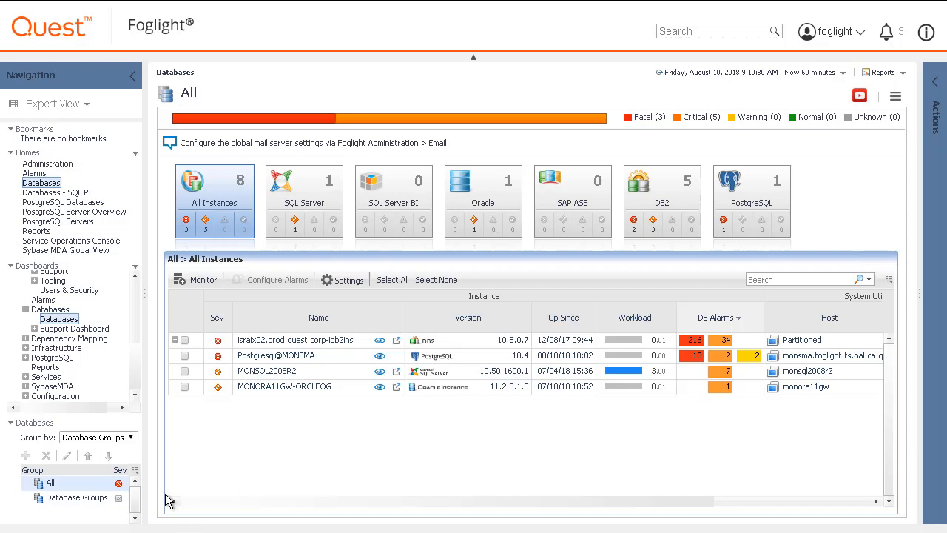
{"action": "left_click", "coordinate": [25, 358]}
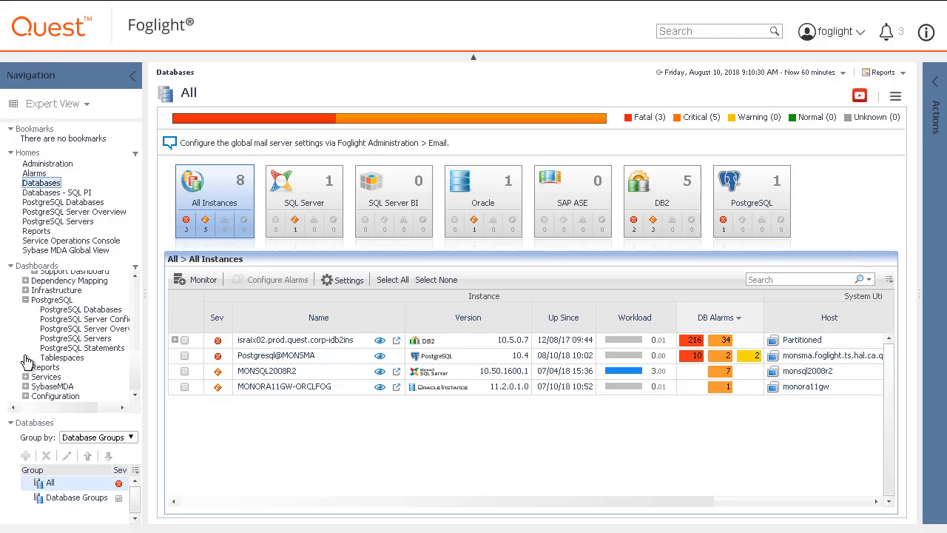
{"action": "left_click", "coordinate": [67, 330]}
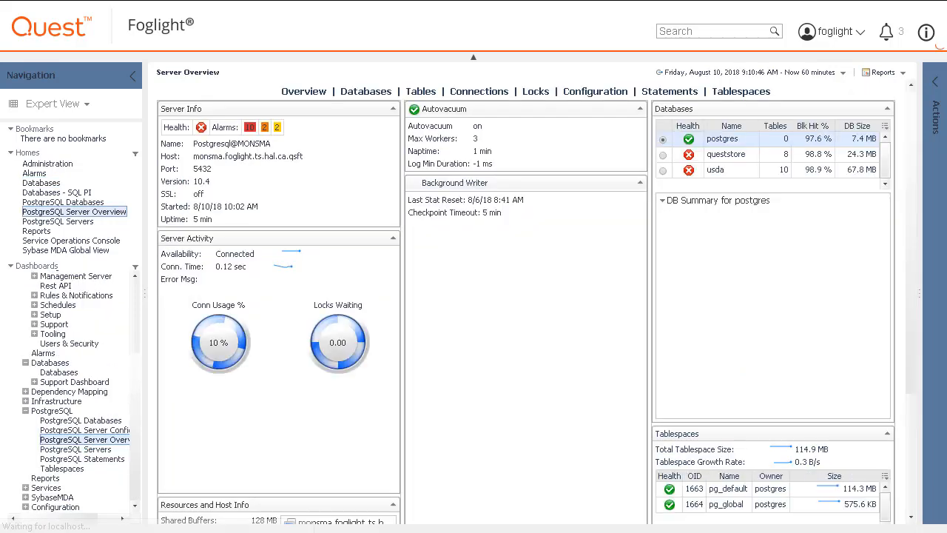